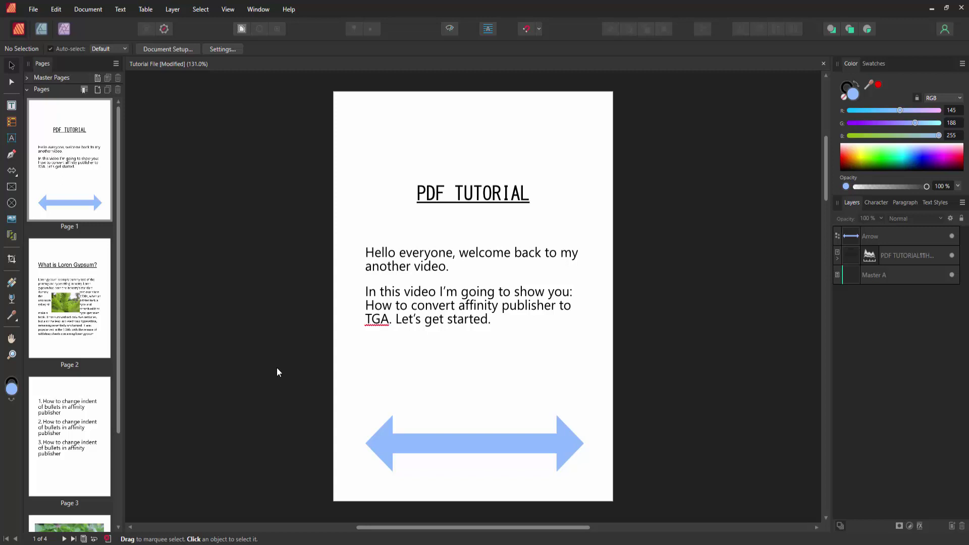
scroll(75, 268, down, 2)
scroll(75, 269, up, 2)
scroll(75, 271, down, 2)
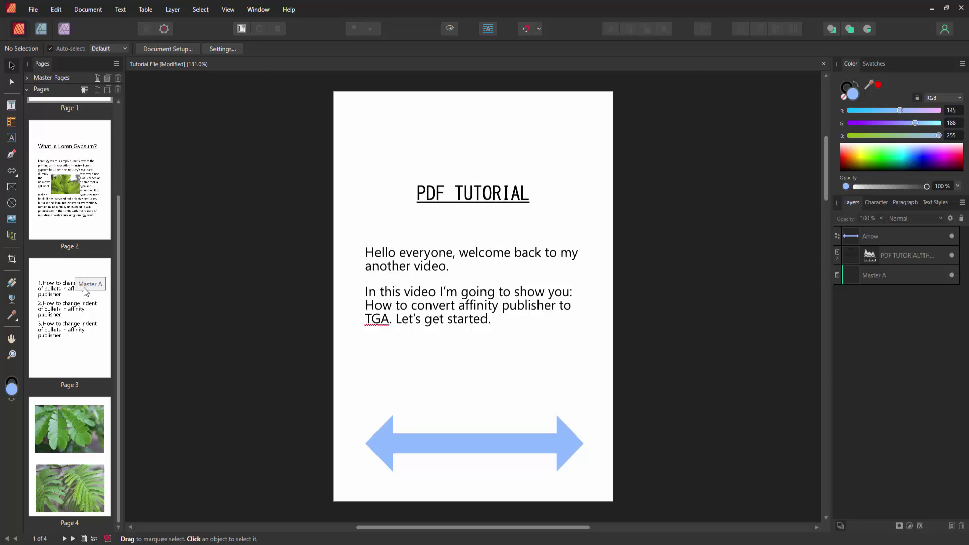
Step: Bring page 3 of the tutorial document into view from the Pages panel
click(83, 287)
scroll(85, 286, up, 2)
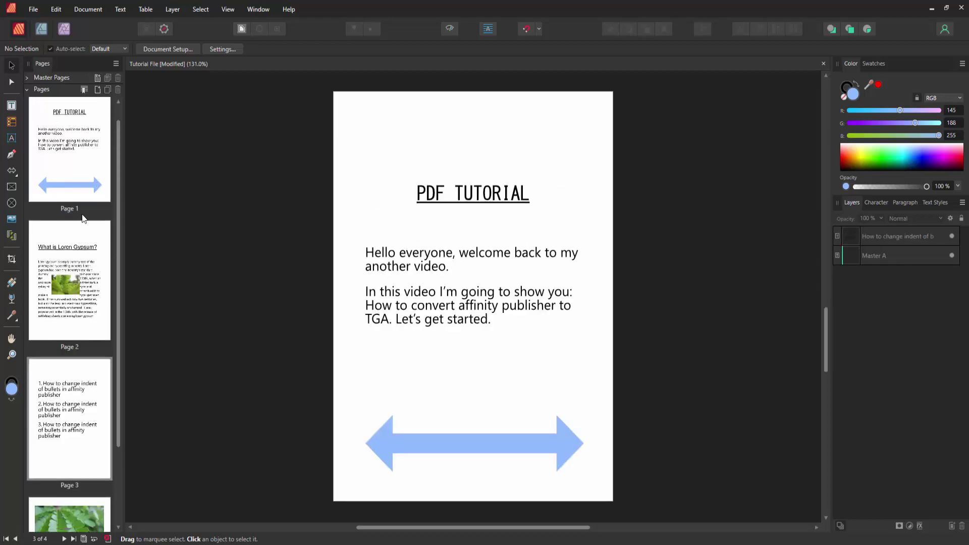
scroll(83, 218, down, 2)
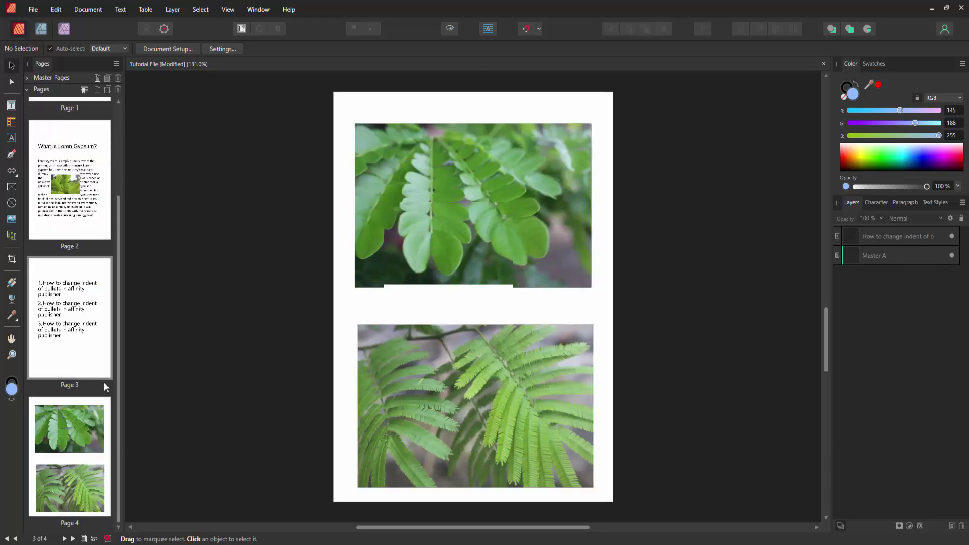
Step: Select page 4, then start File > Export and ignore the preflight warnings
click(95, 412)
click(33, 9)
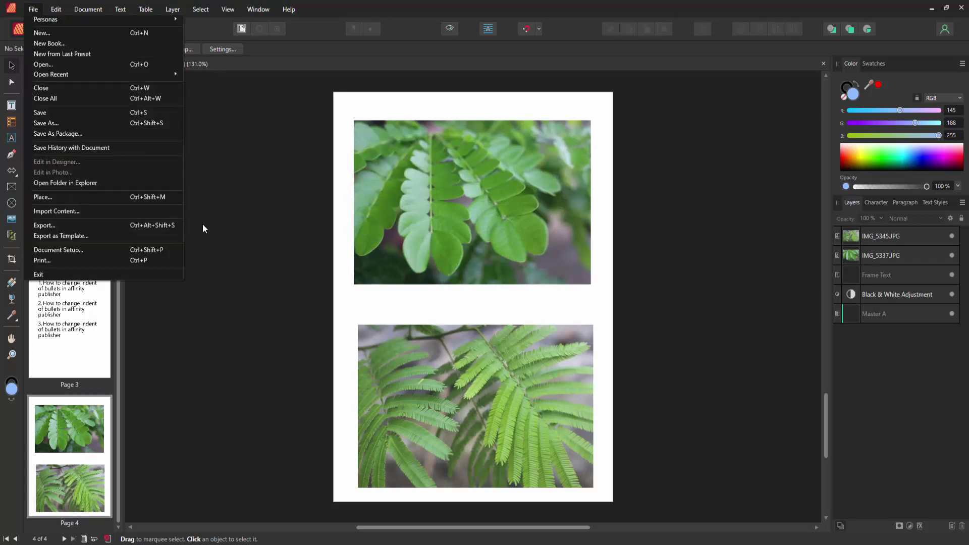
click(142, 227)
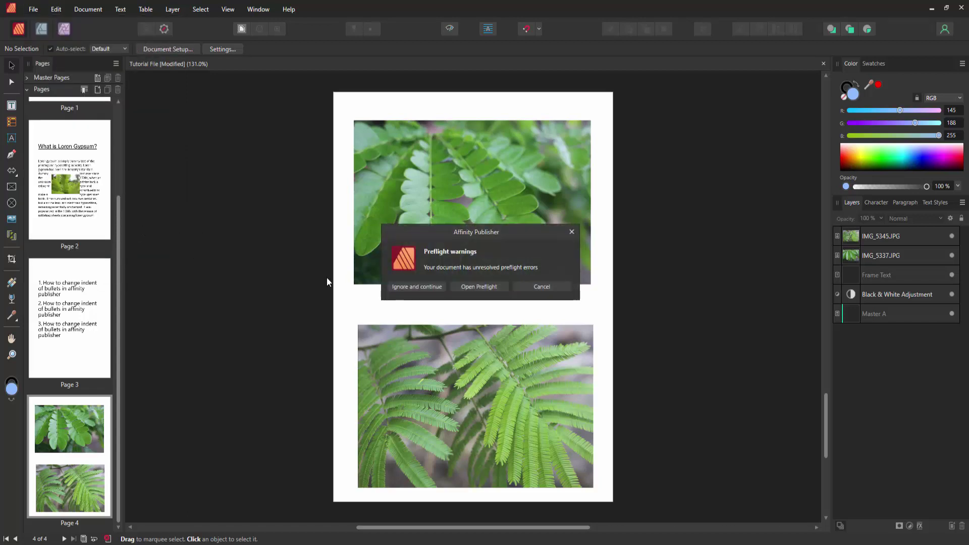
click(421, 287)
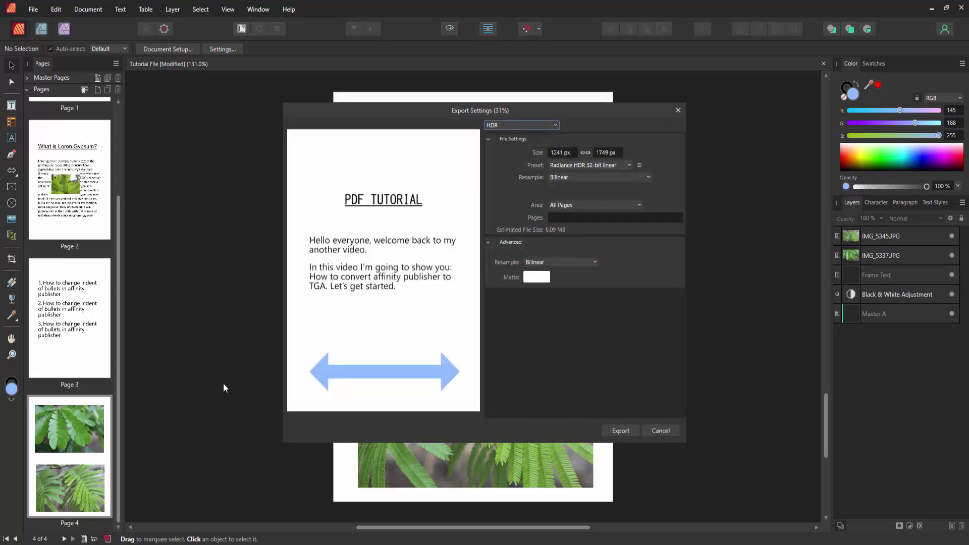
Step: Switch the export format from HDR to TGA and review the TGA preset list
click(496, 126)
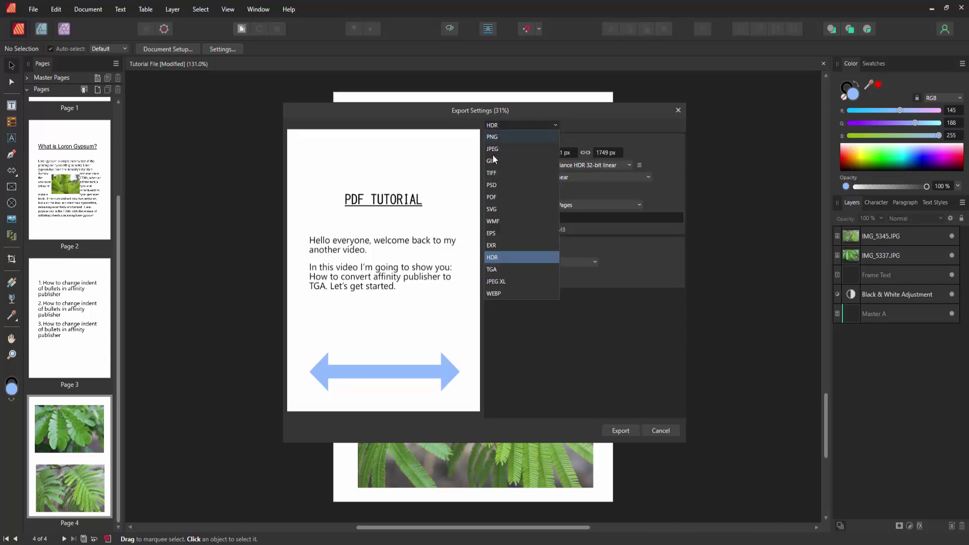
click(494, 269)
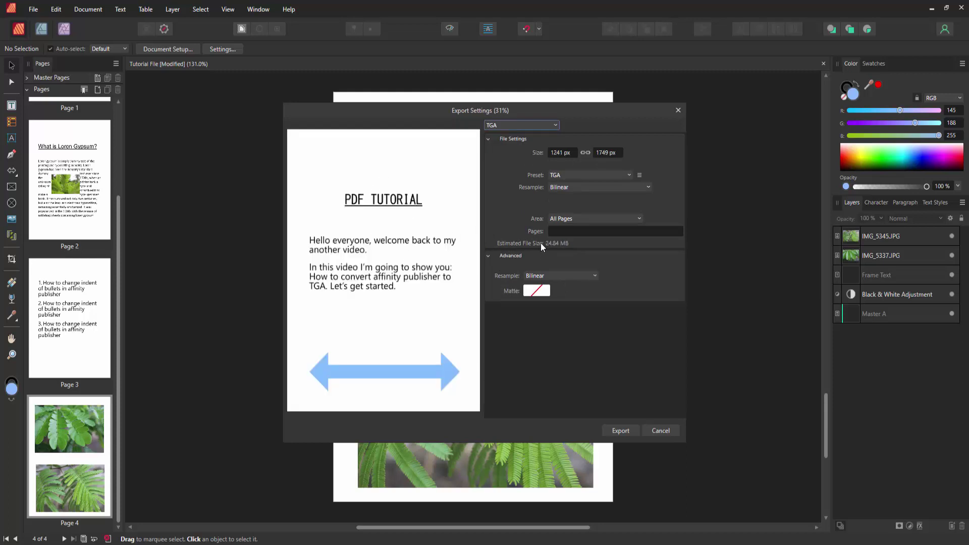
click(567, 177)
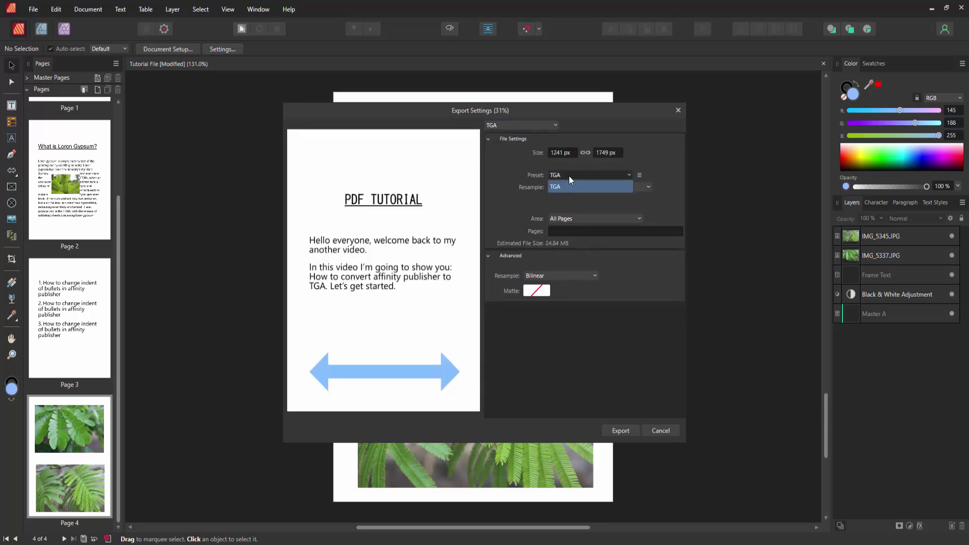
click(568, 219)
click(568, 219)
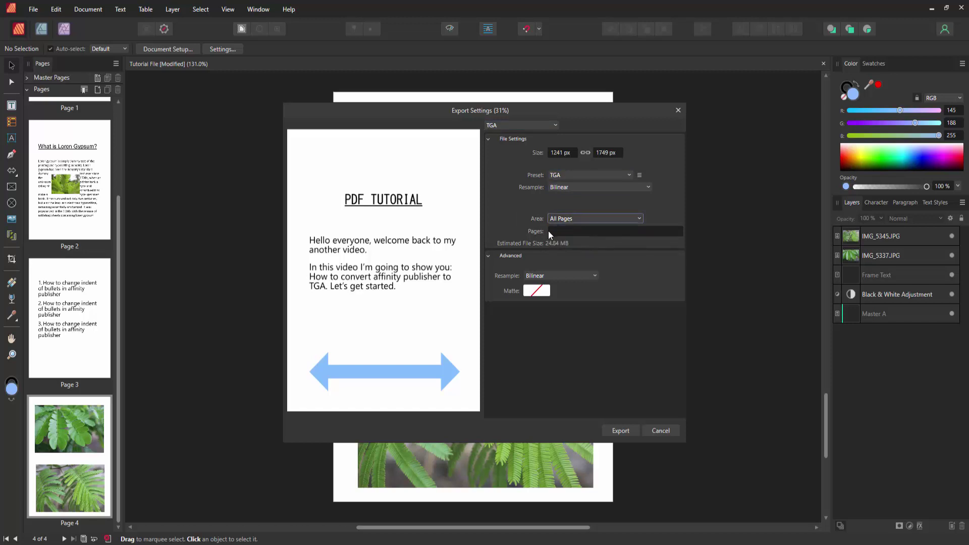
click(571, 232)
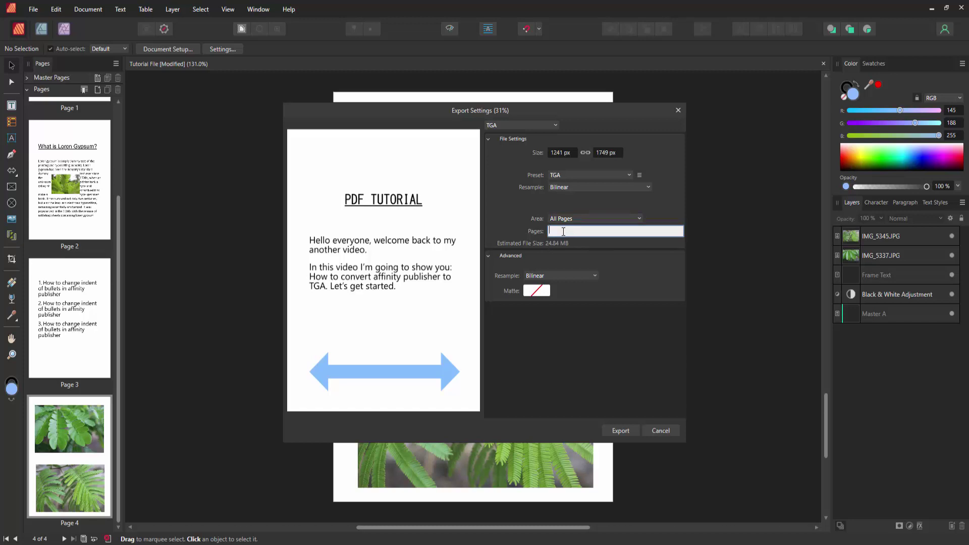
click(590, 257)
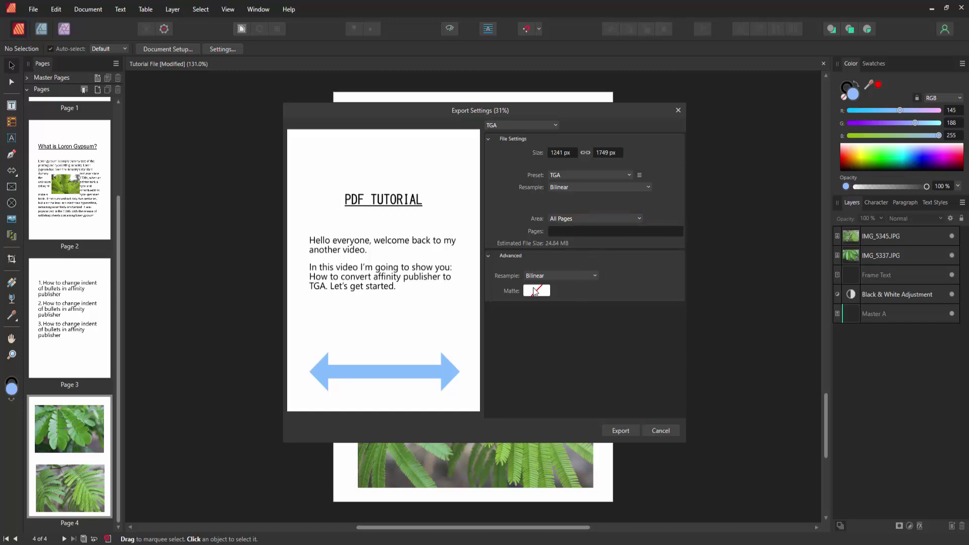
Step: Set the Advanced Matte colour to white in the colour picker
click(535, 292)
drag(485, 364, 509, 369)
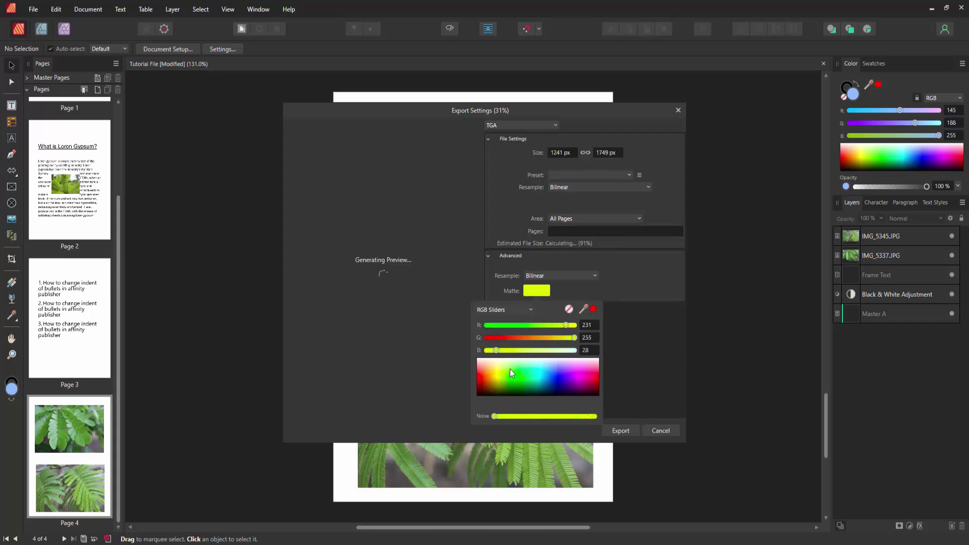
drag(510, 369, 498, 341)
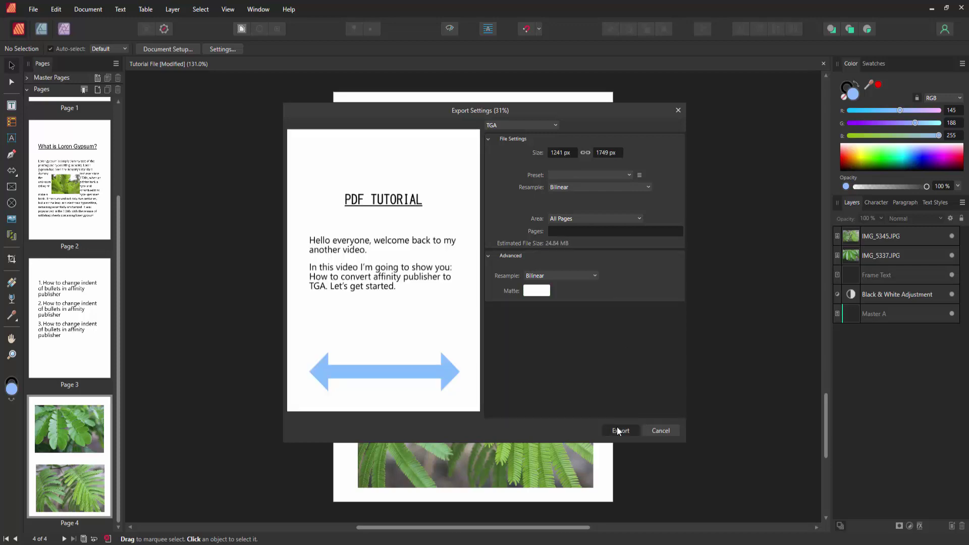
Step: Export the TGA images as 'Tutorial File' into the Desktop folder
click(618, 428)
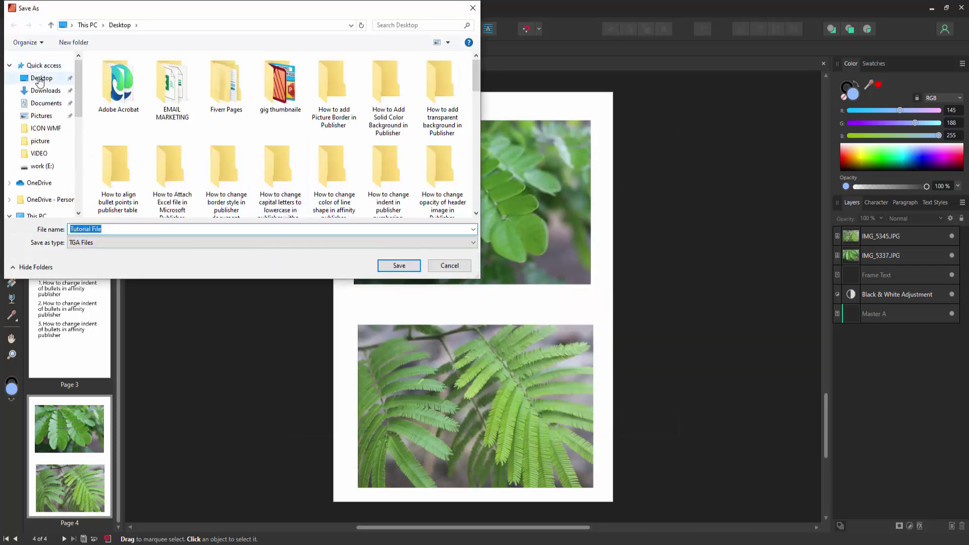
click(96, 230)
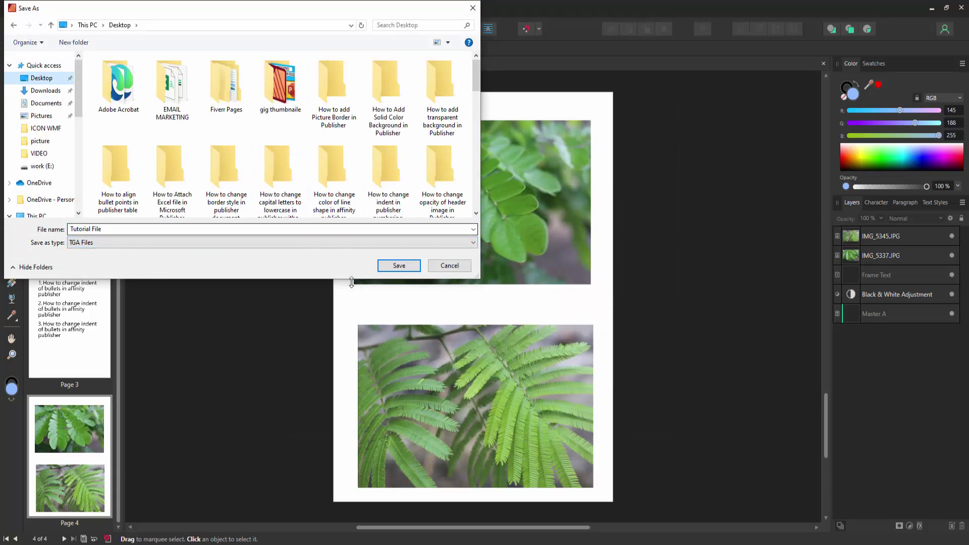
click(400, 266)
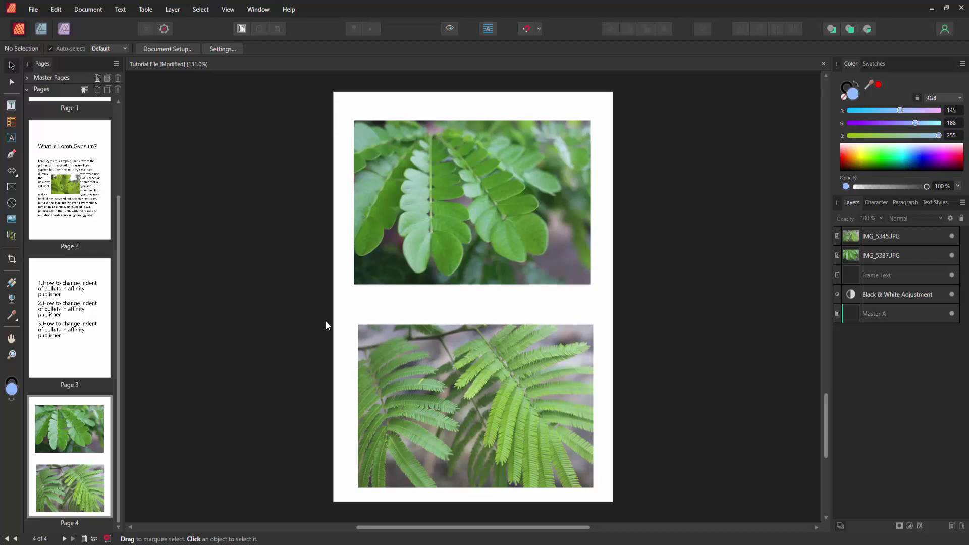
Step: Move the four Tutorial File icons together on the desktop and confirm Tutorial File_1 is TGA
key(super+d)
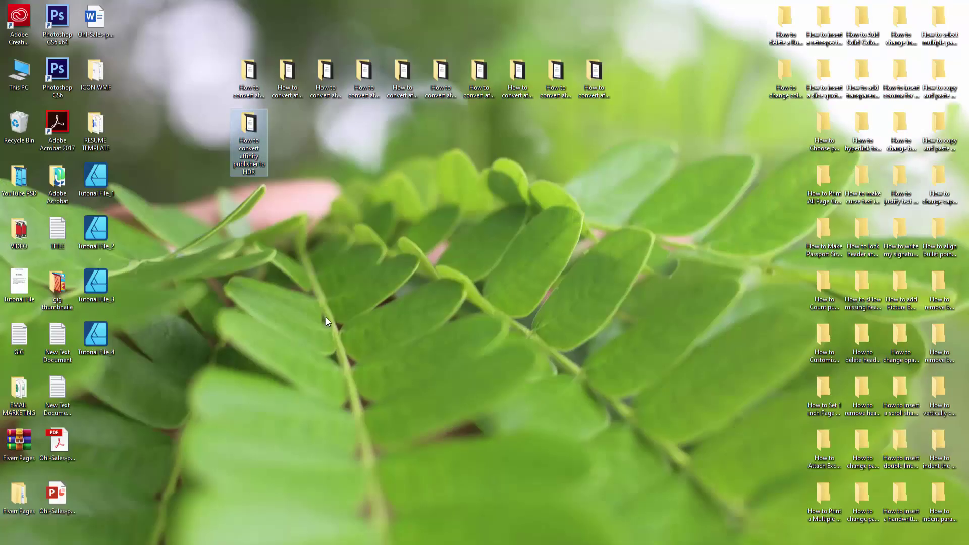
drag(145, 172, 99, 411)
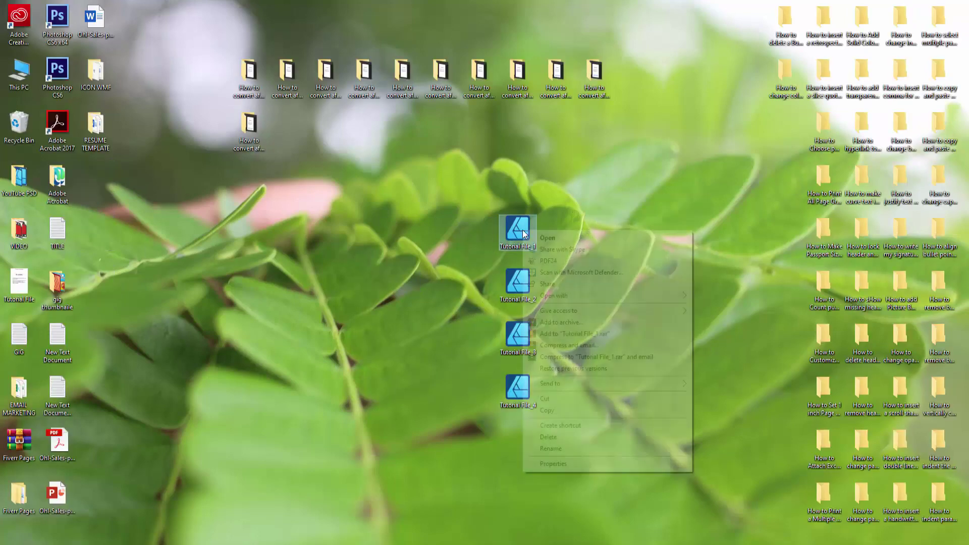
click(556, 463)
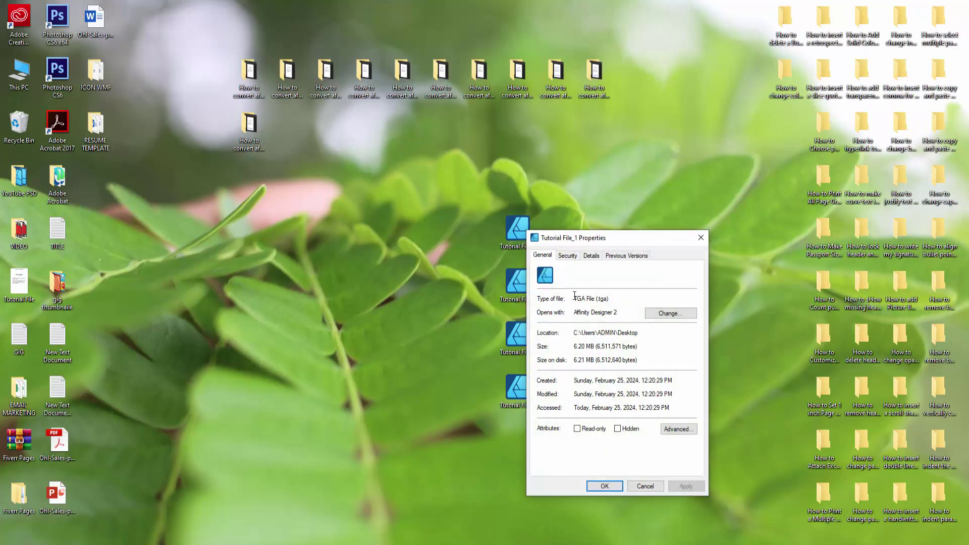
drag(608, 298, 573, 298)
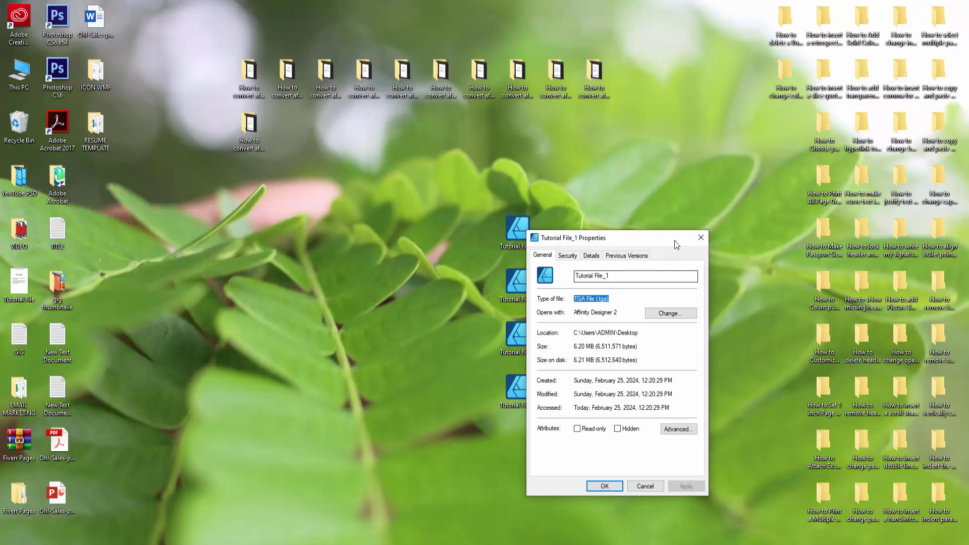
click(702, 240)
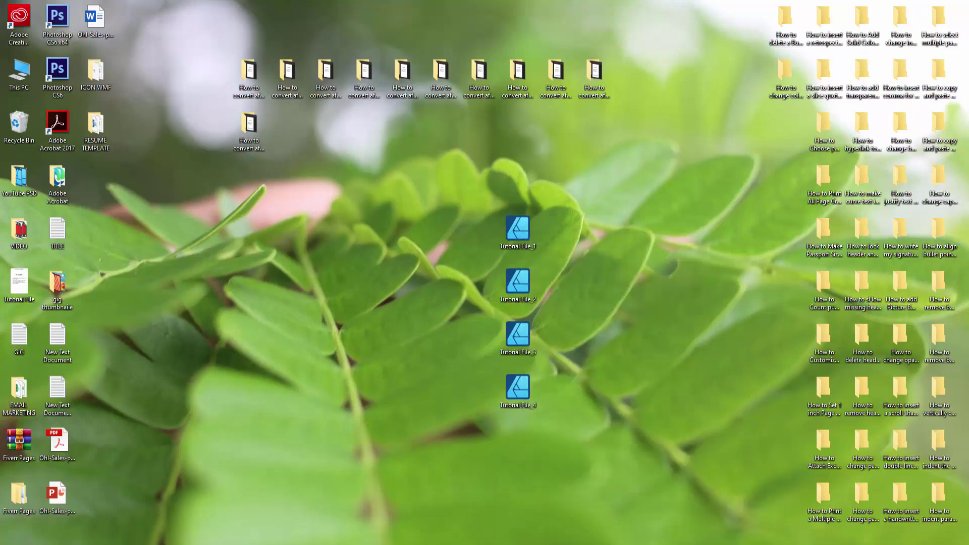